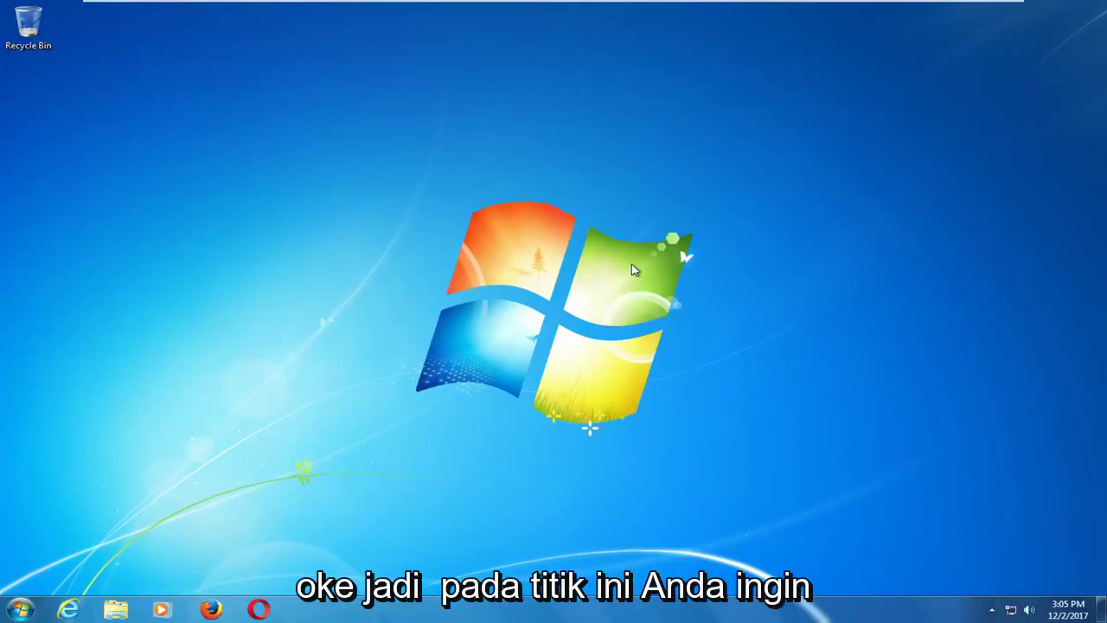
Search the Start menu for 'device manager' and open Device Manager from the result.
left_click(20, 609)
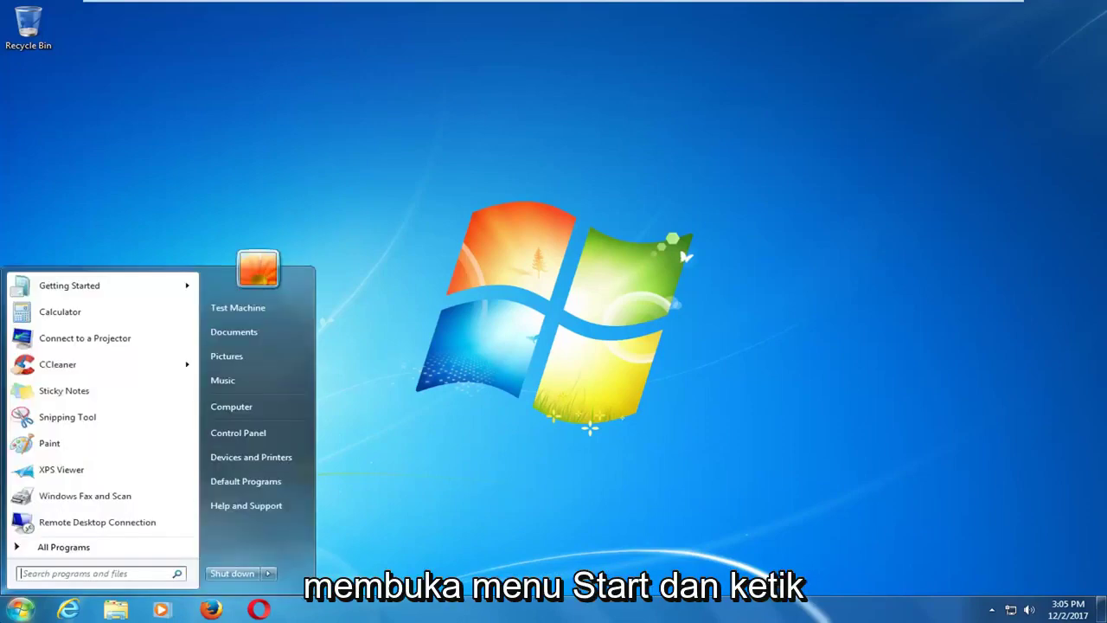
type("device manager")
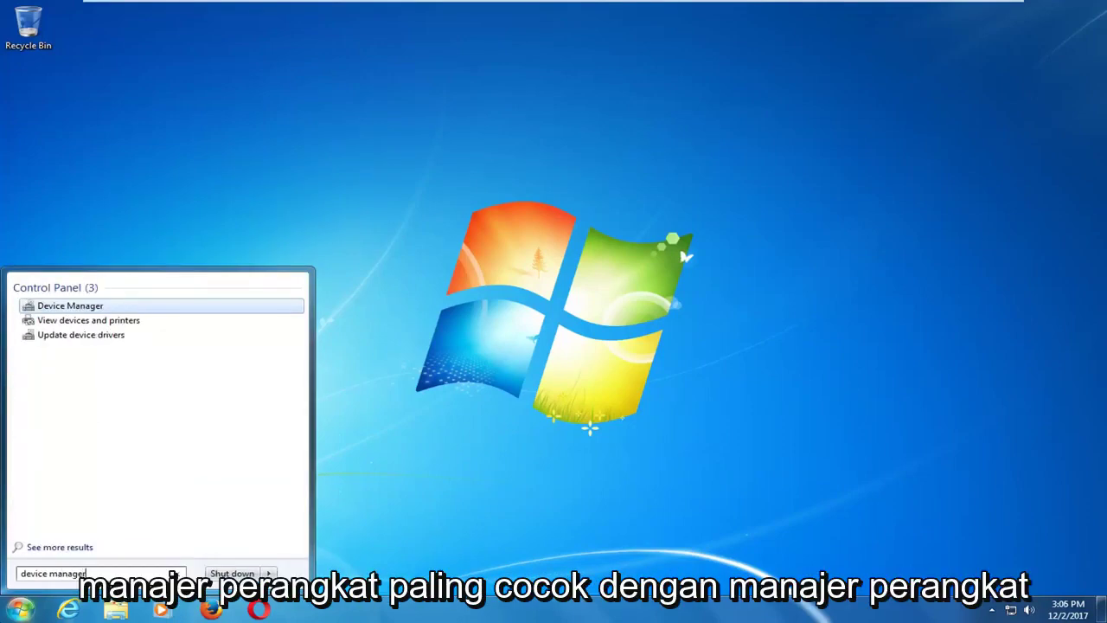
right_click(77, 309)
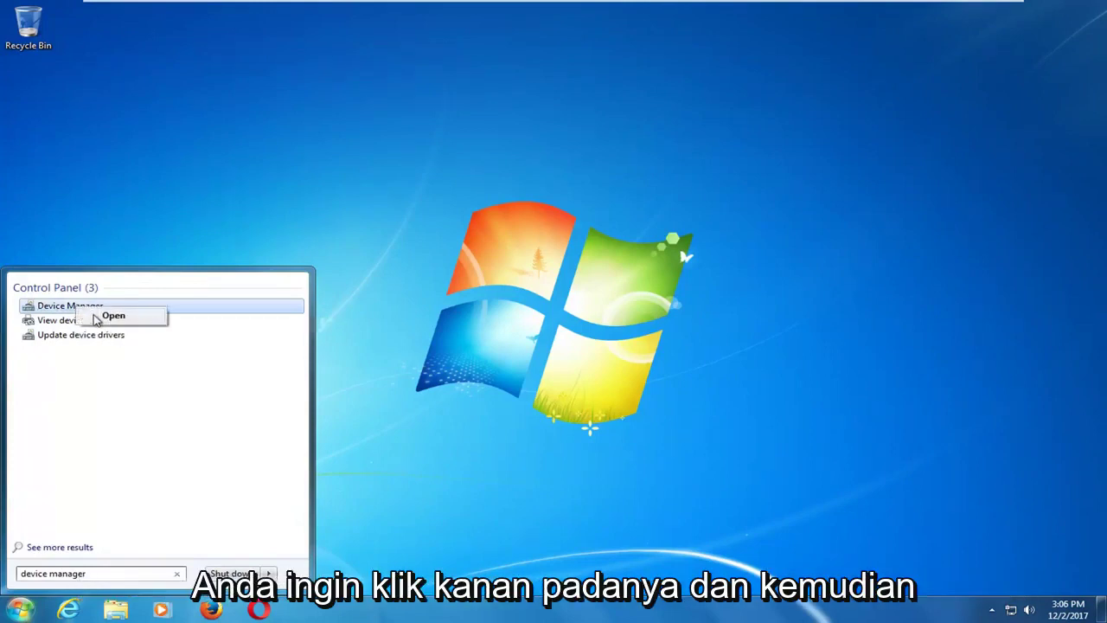
left_click(97, 317)
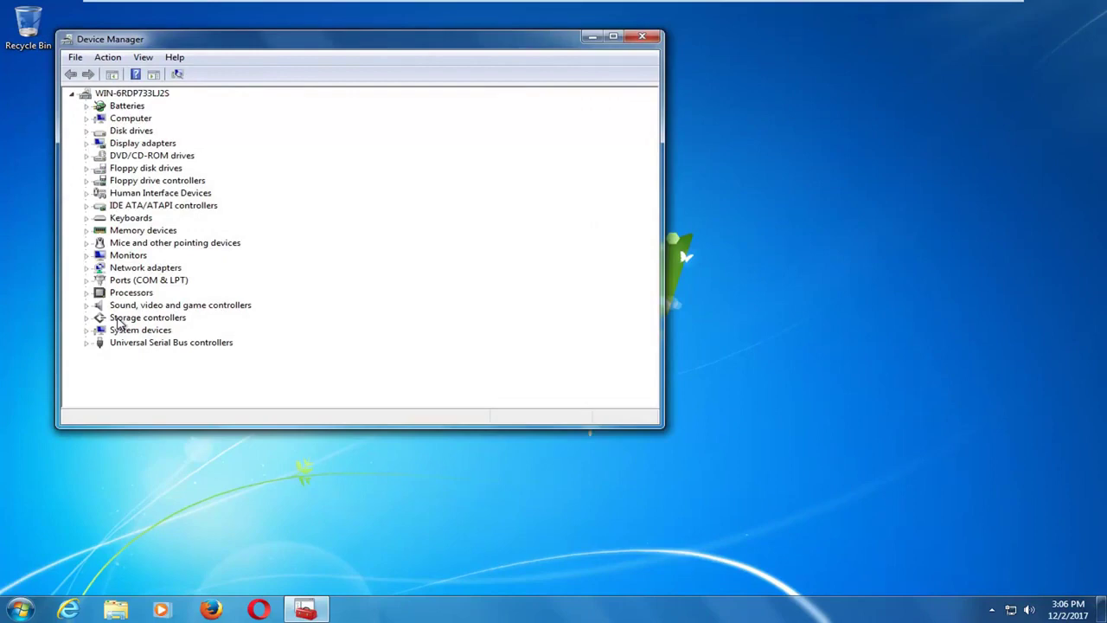
Centre the Device Manager window, expand Disk drives and select the VMware Virtual S SCSI Disk Device.
left_click_drag(373, 43, 519, 67)
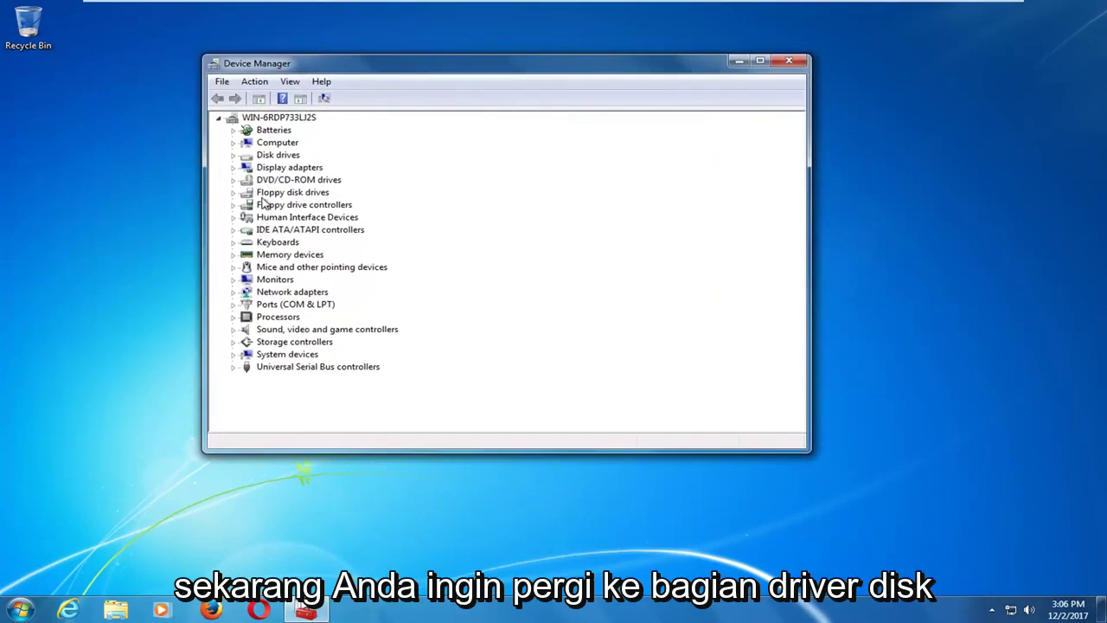
left_click(290, 158)
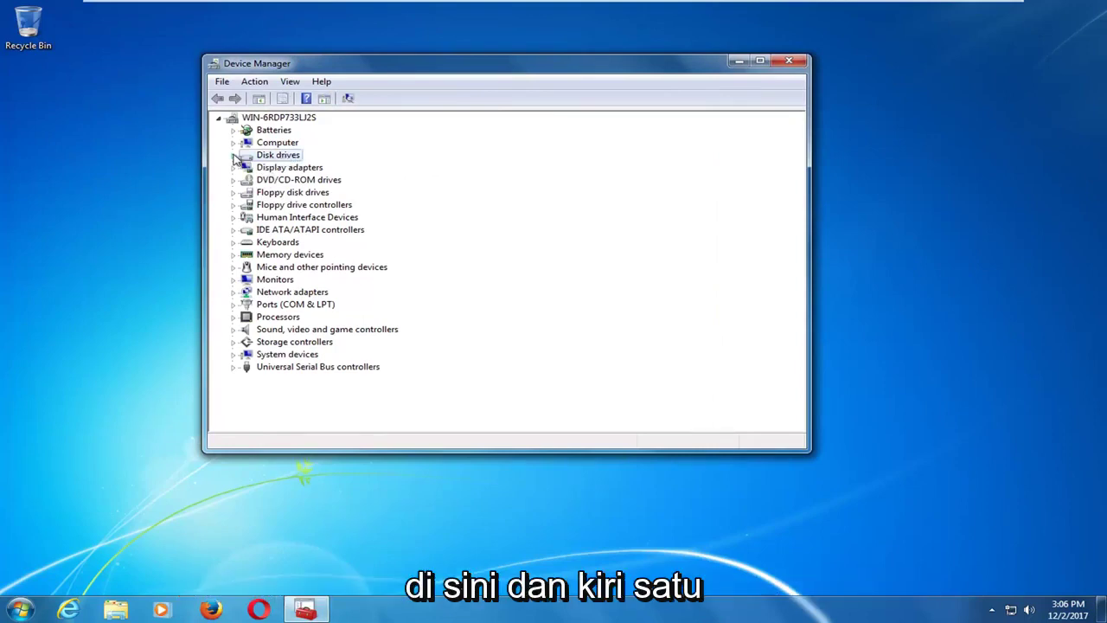
left_click(234, 156)
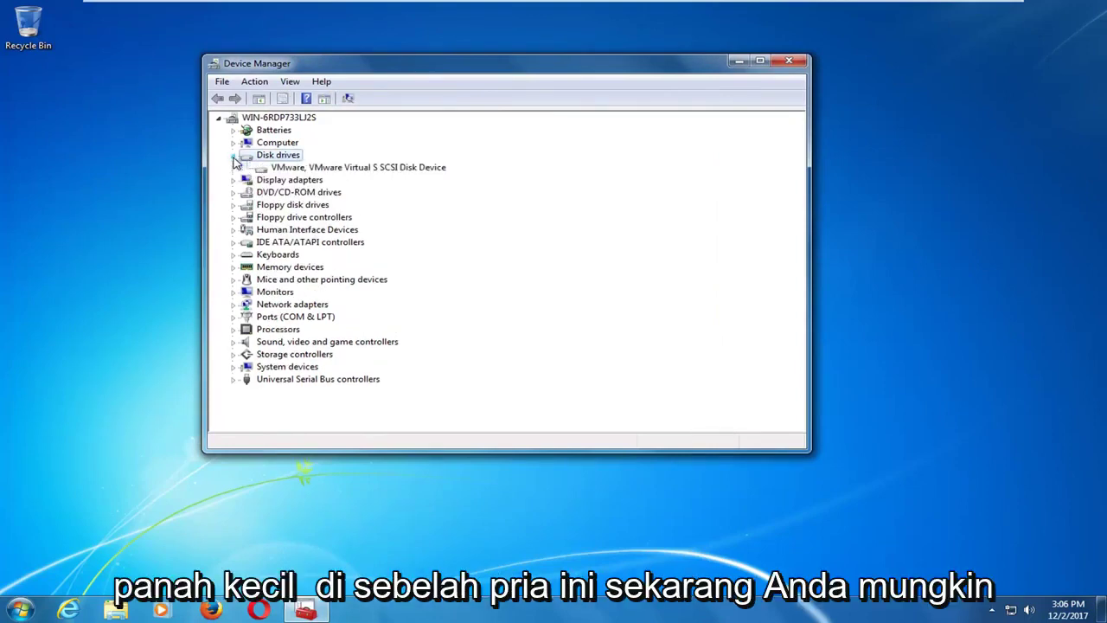
left_click(285, 169)
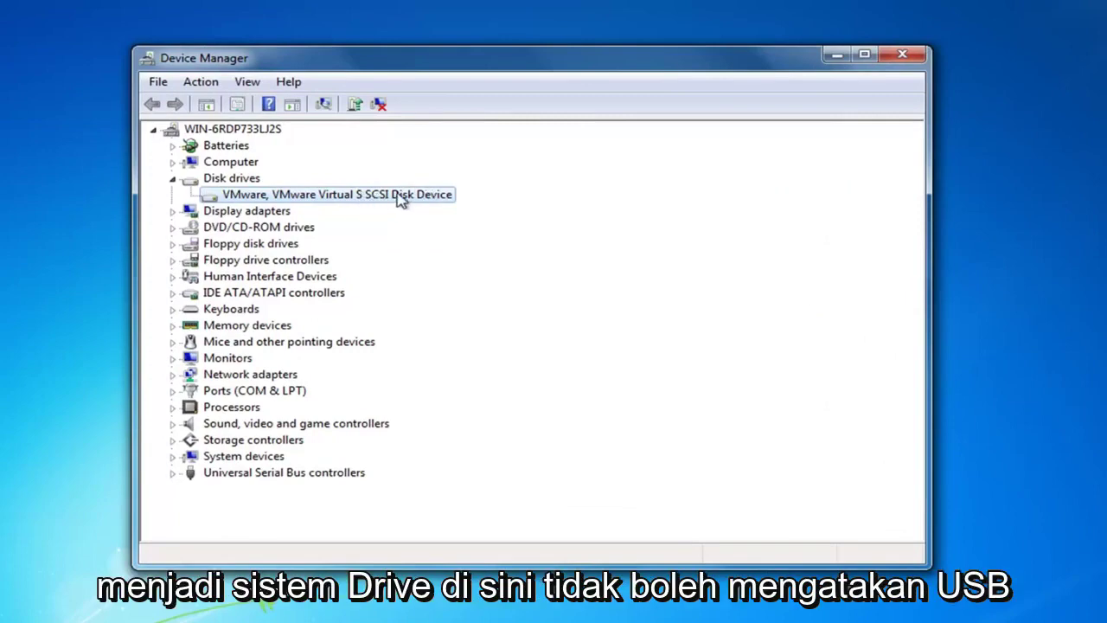
Set the VMware disk's removal policy to Quick removal, decline the restart, and close Device Manager.
right_click(354, 200)
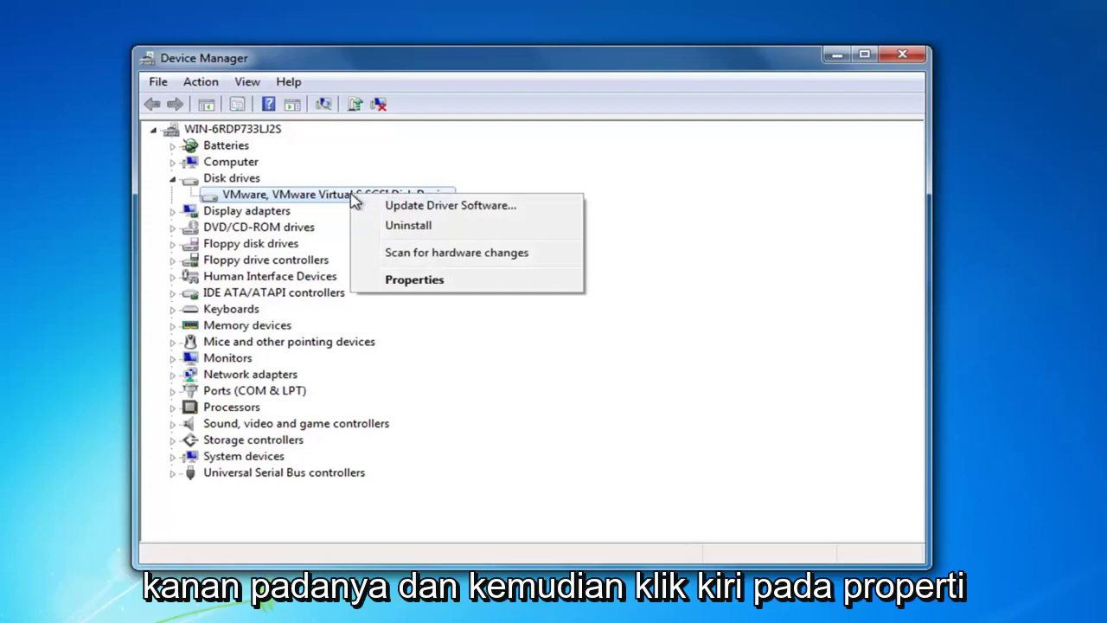
left_click(400, 280)
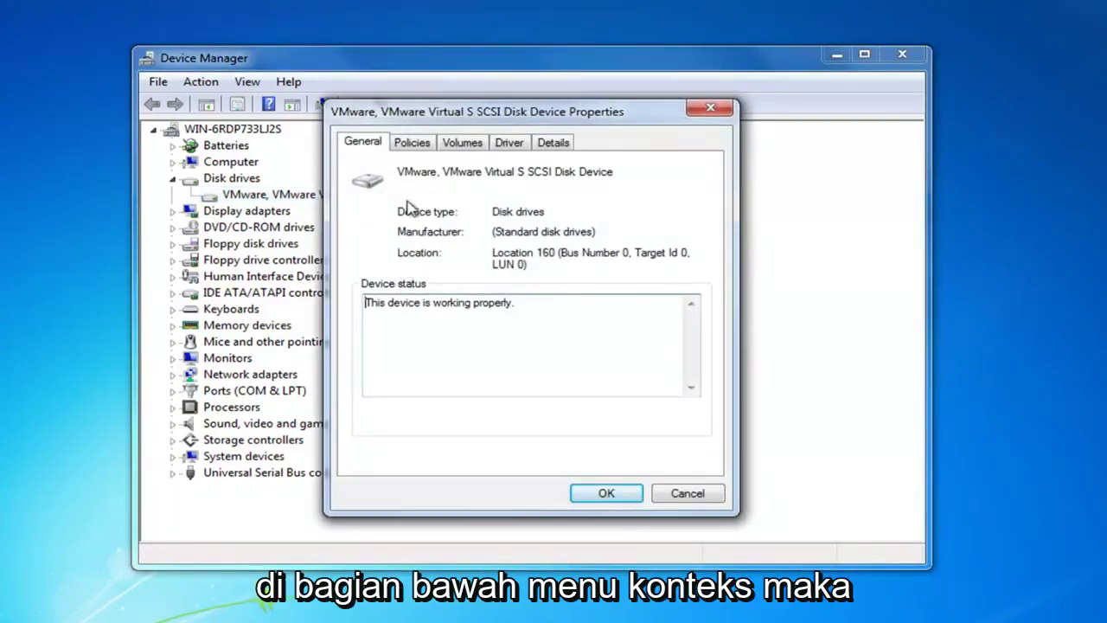
left_click(416, 154)
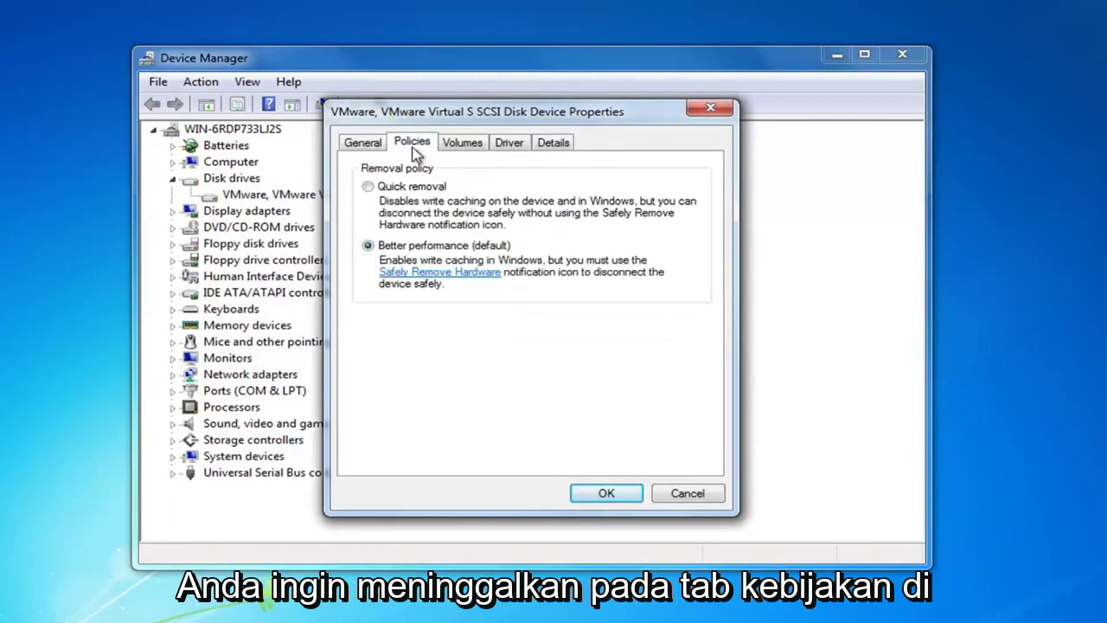
left_click(369, 191)
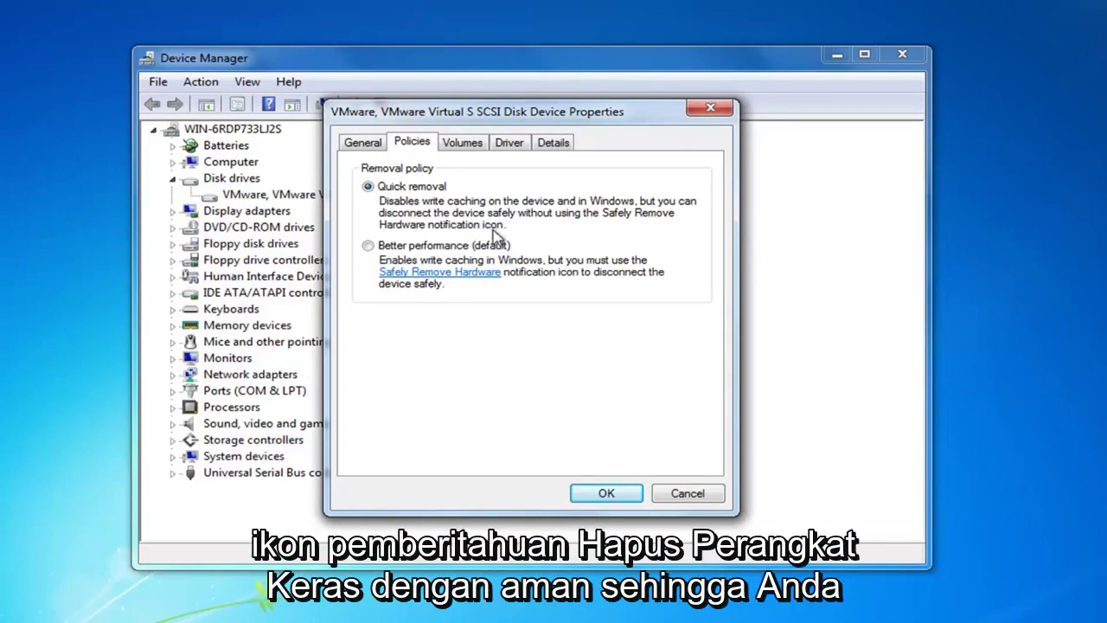
left_click(611, 493)
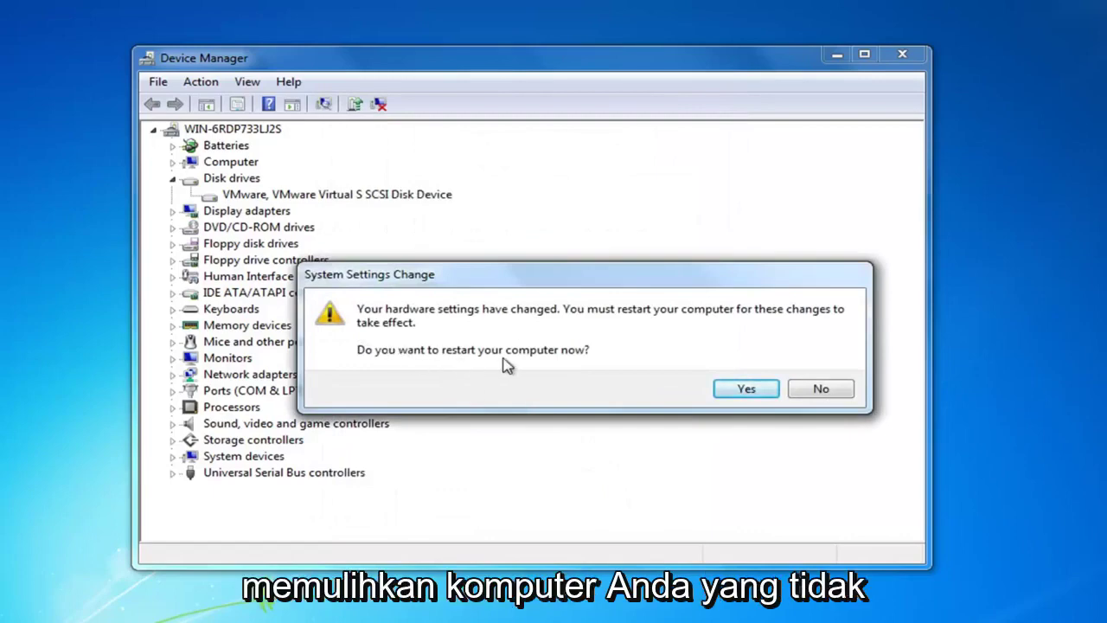
left_click(828, 396)
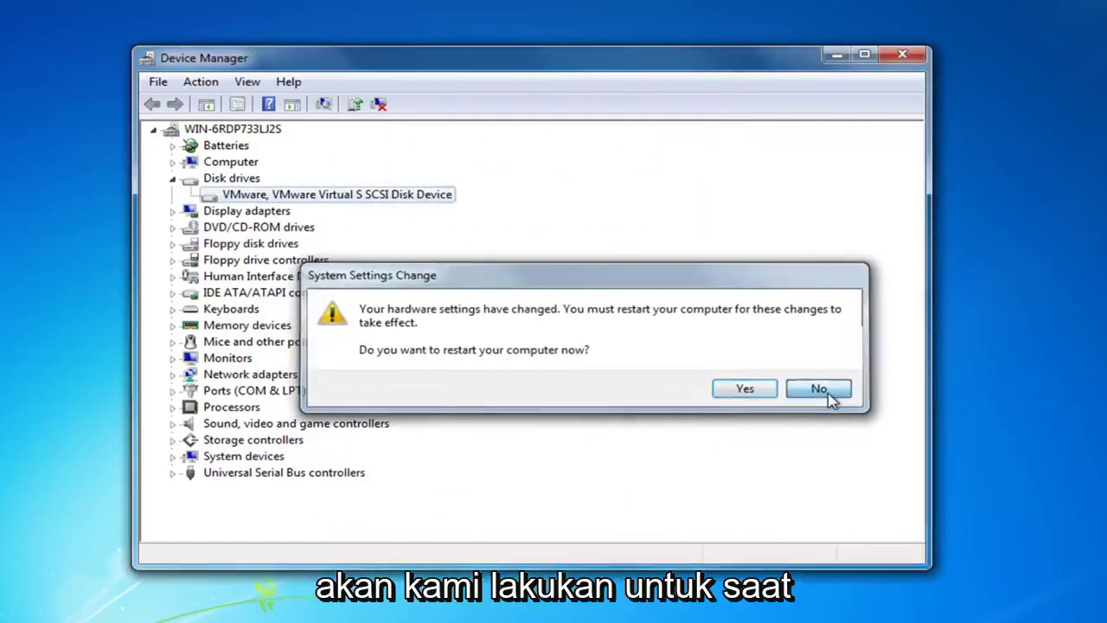
left_click(902, 55)
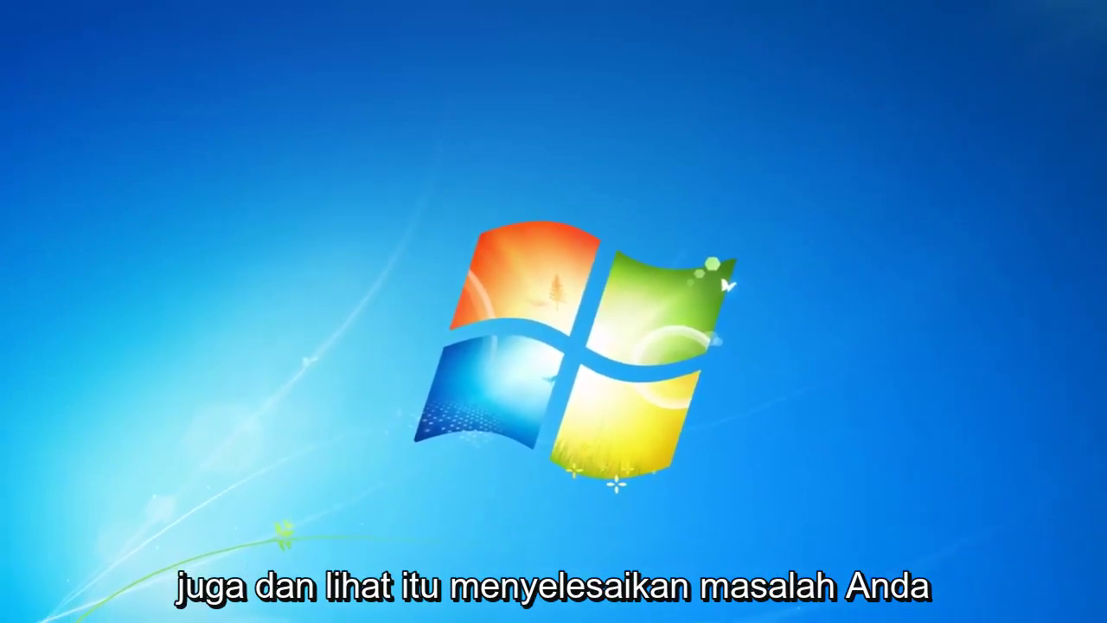
Close the remaining open window from its taskbar button.
right_click(281, 482)
right_click(294, 621)
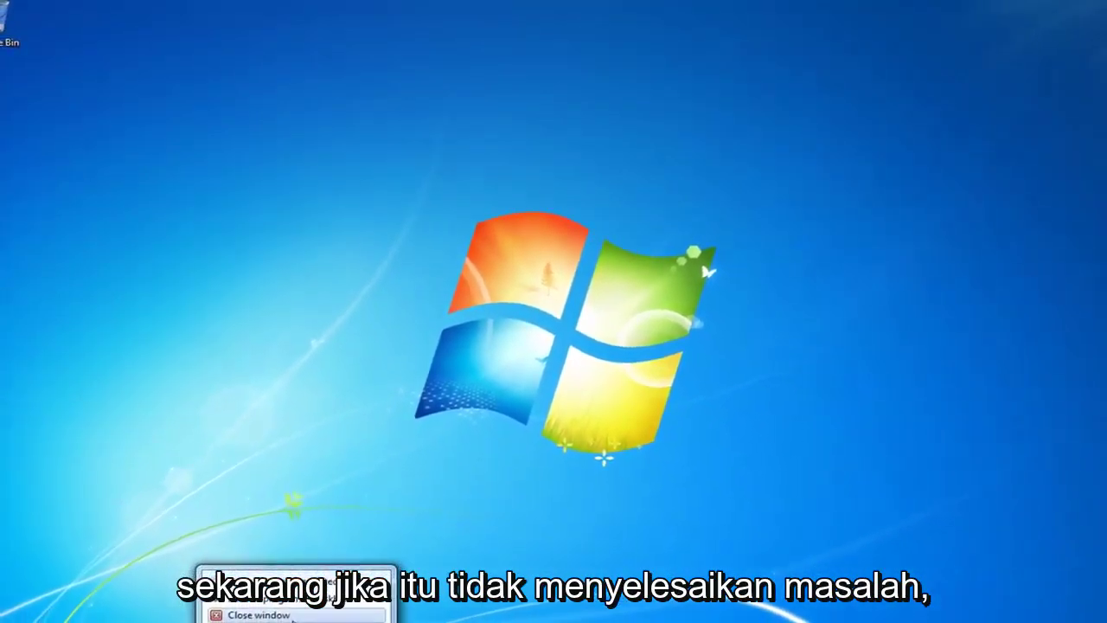
left_click(292, 619)
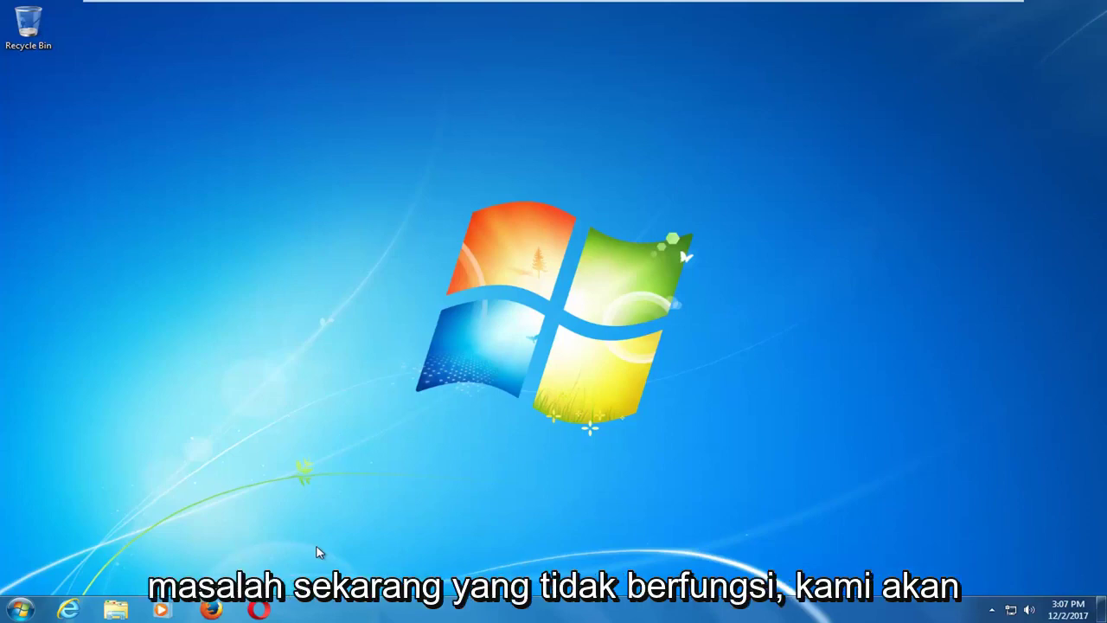
Search Start for 'computer' and open Computer, showing Local Disk (C:) with 9.70 GB free of 24.9 GB.
left_click(14, 610)
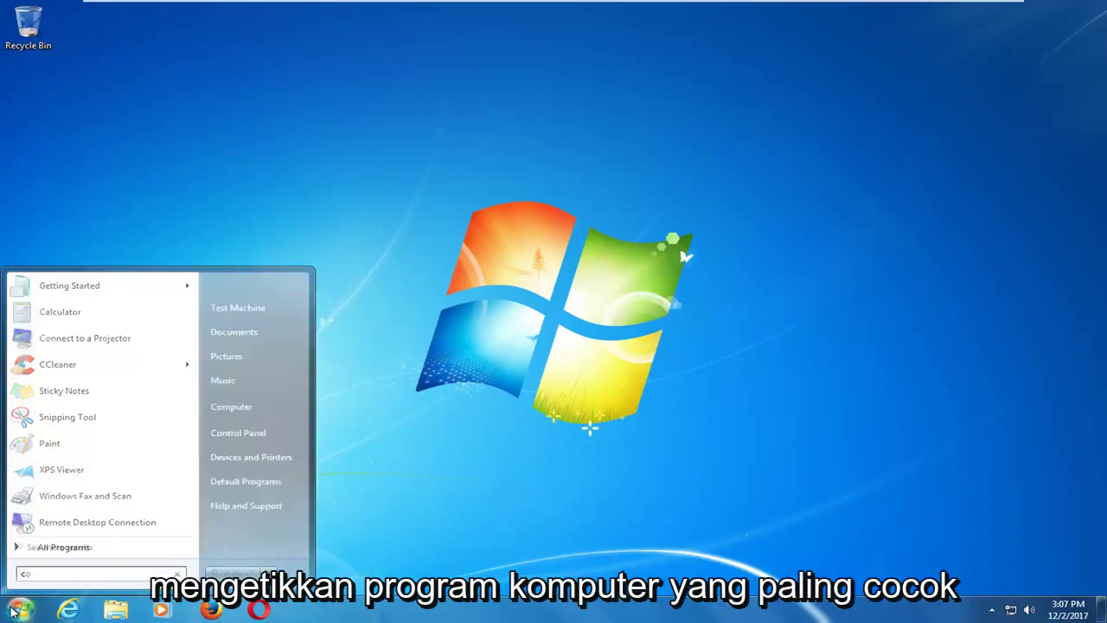
type("computer")
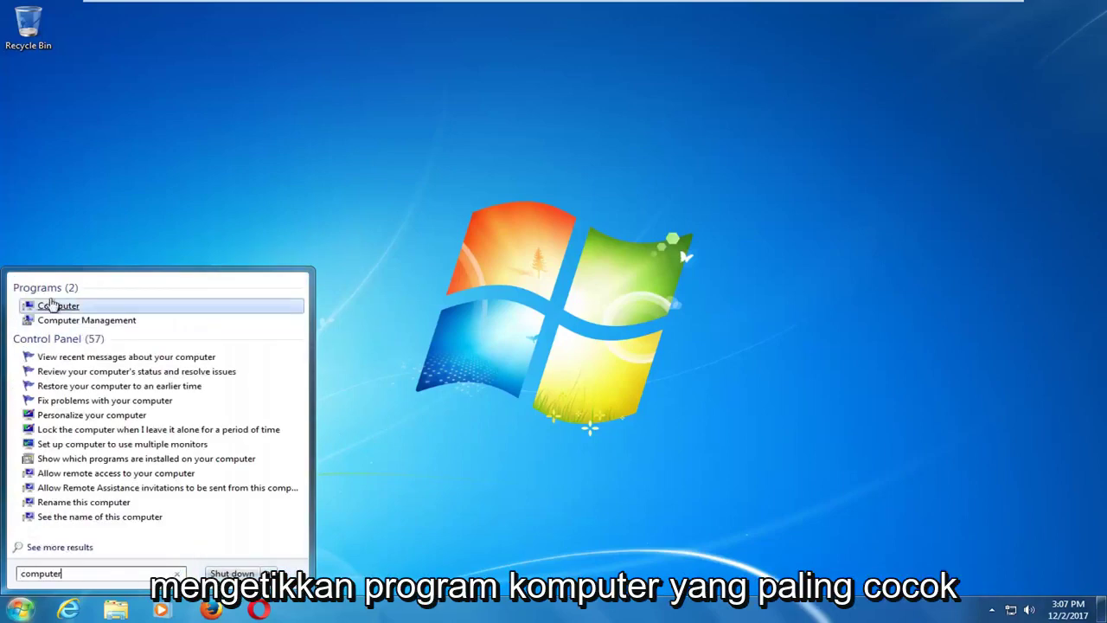
left_click(44, 309)
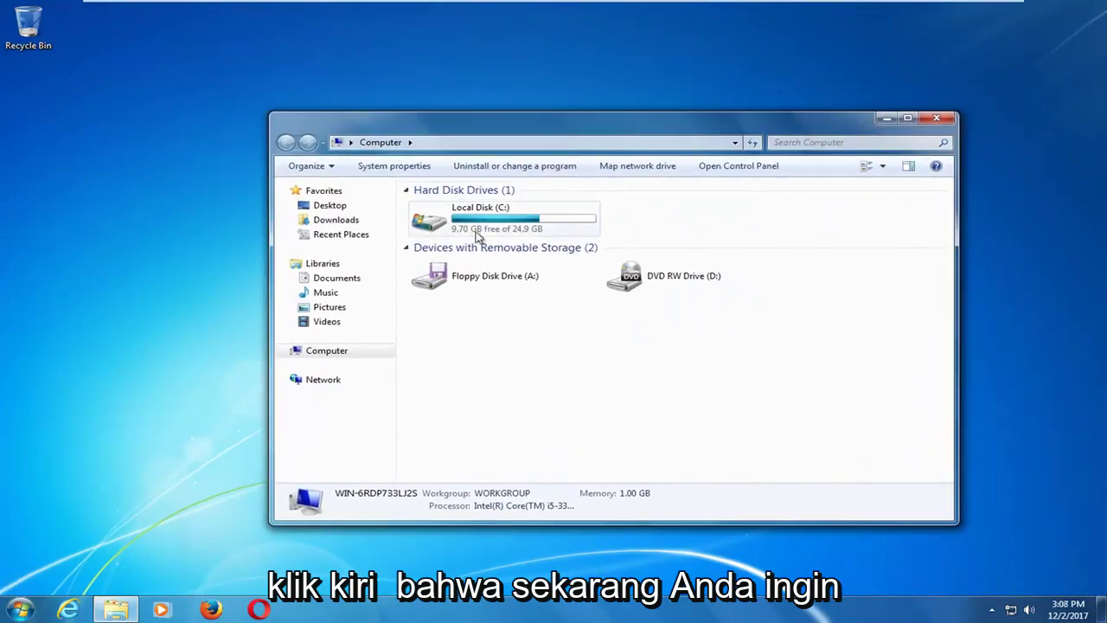
mouse_move(437, 230)
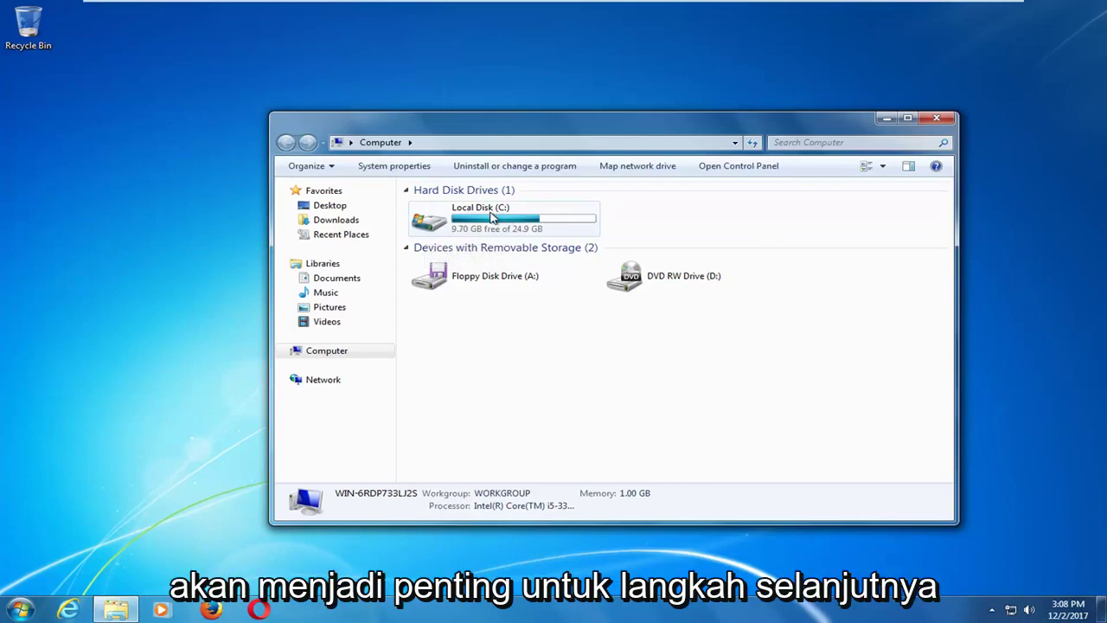
Close Computer and launch cmd as administrator, approving the UAC prompt.
left_click(934, 121)
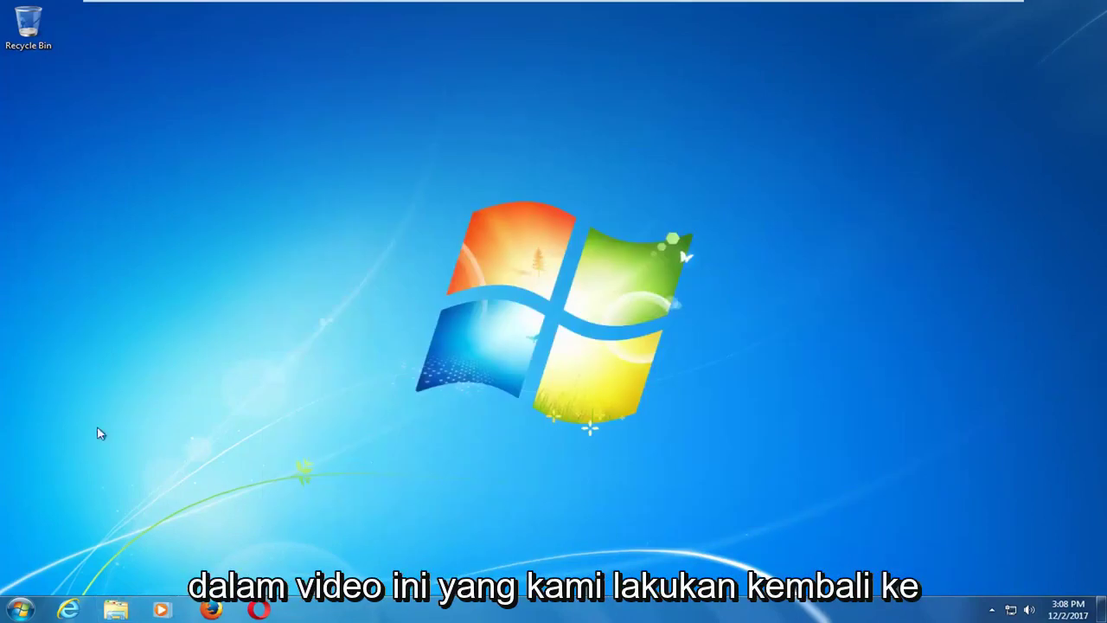
left_click(19, 610)
type("cmd")
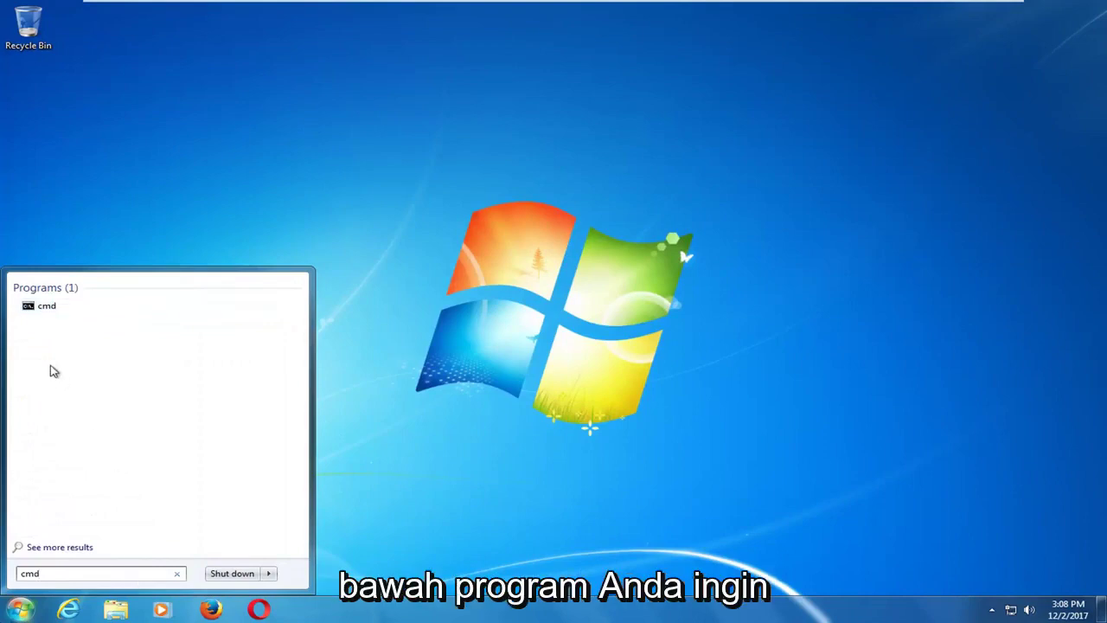
right_click(45, 310)
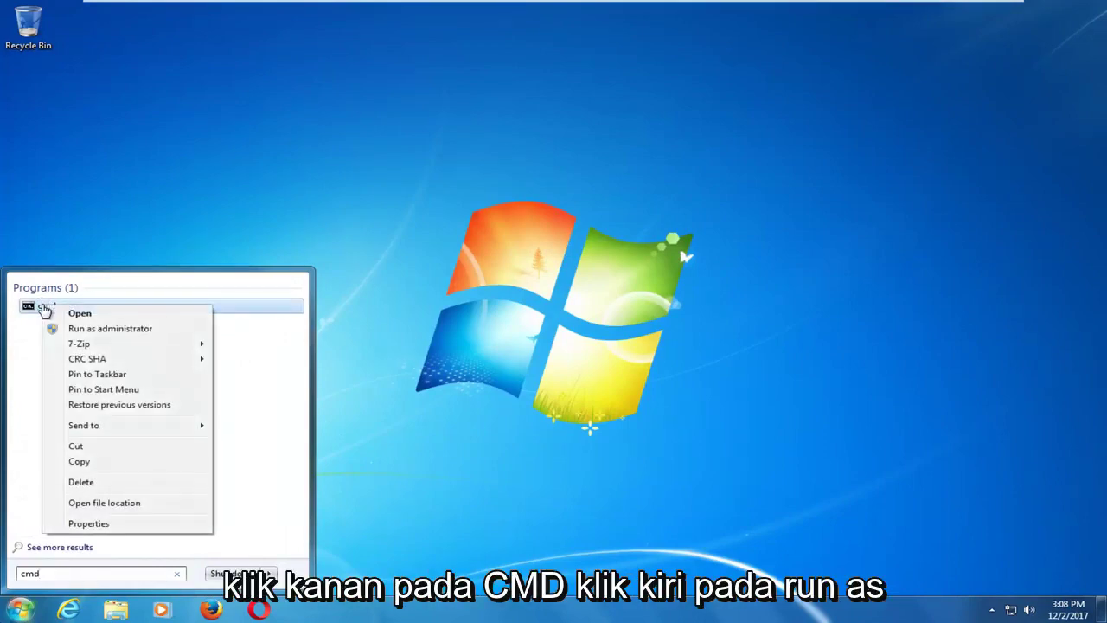
left_click(68, 331)
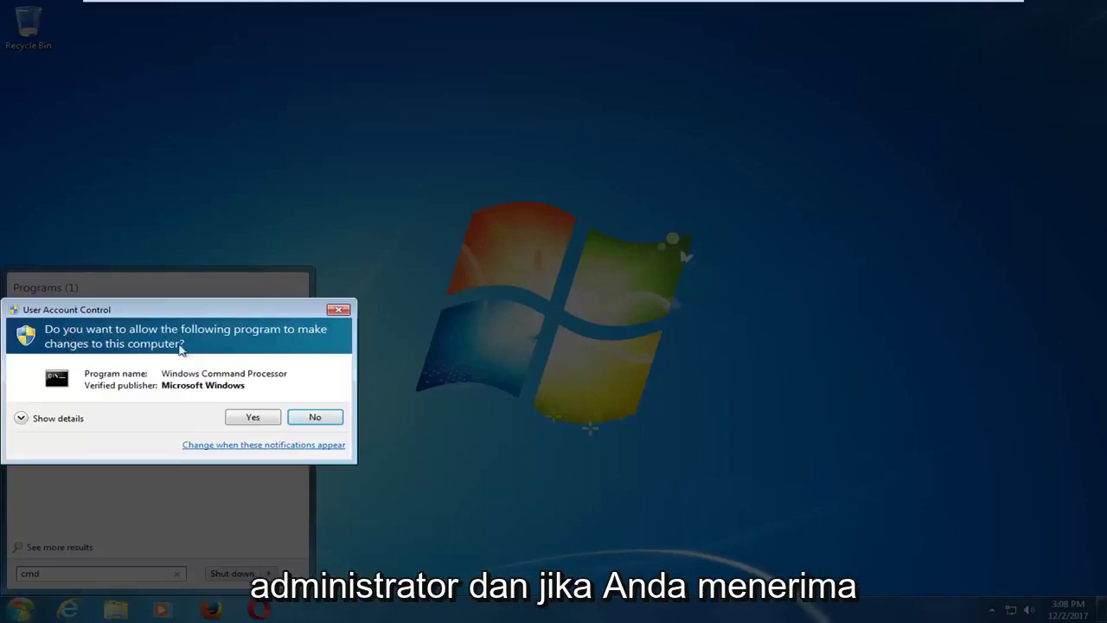
left_click(253, 418)
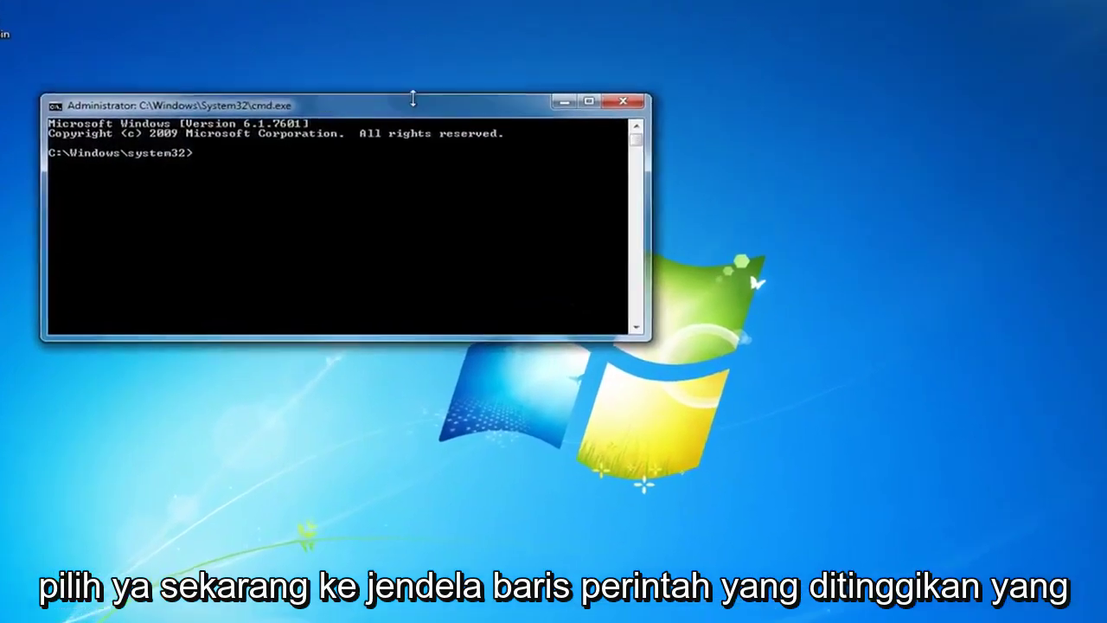
Run chkdsk C: /f and answer y to schedule the disk check at next restart.
left_click_drag(617, 66, 617, 44)
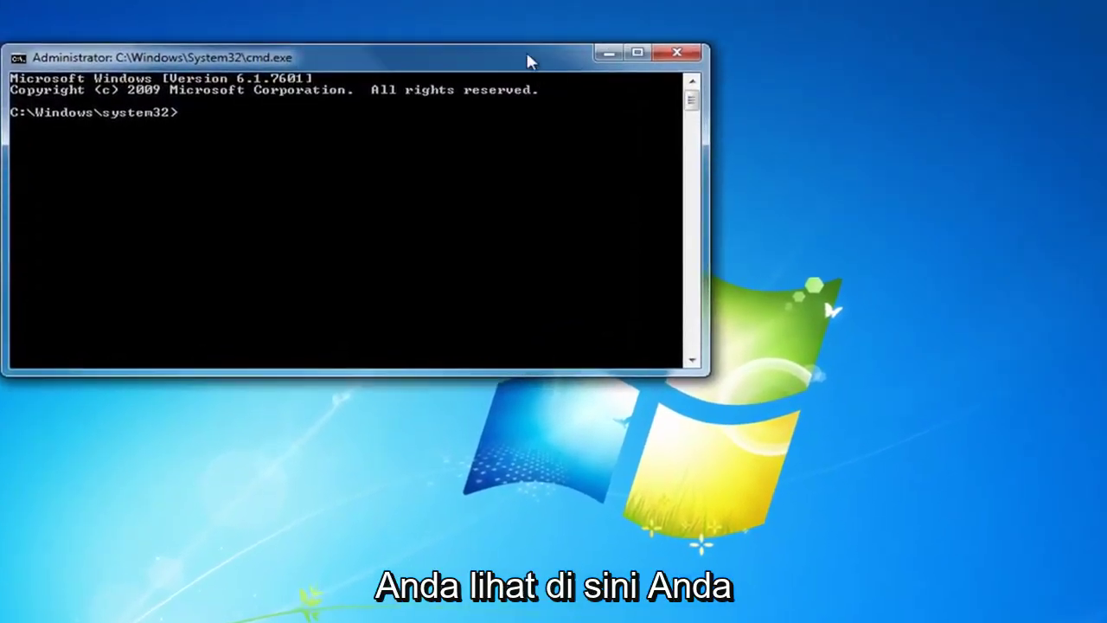
left_click_drag(526, 59, 682, 115)
type("chkds")
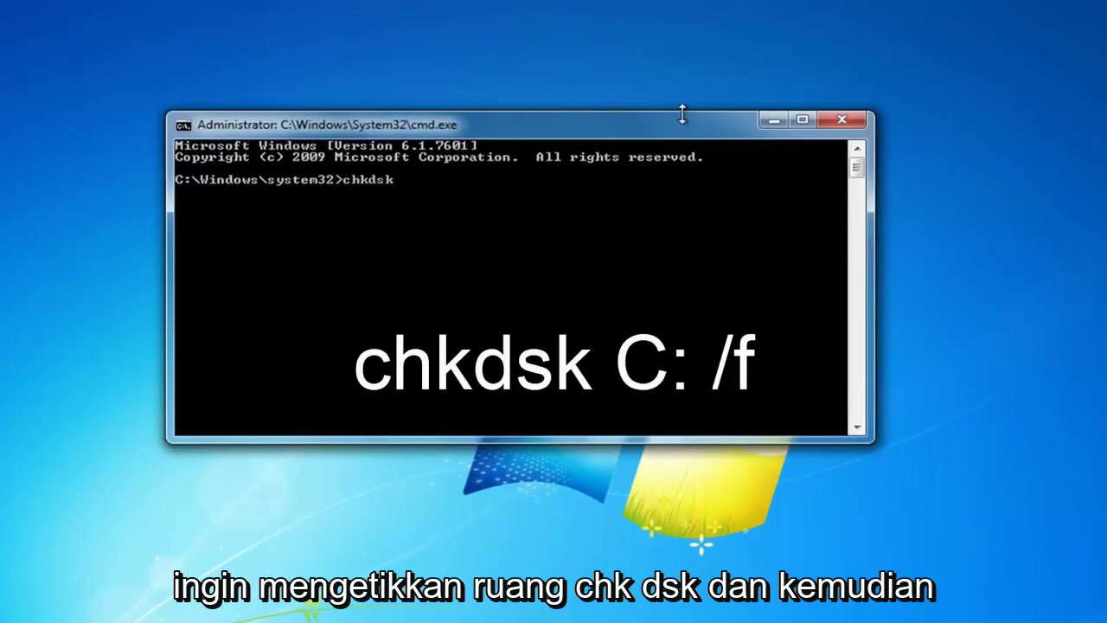
type("k")
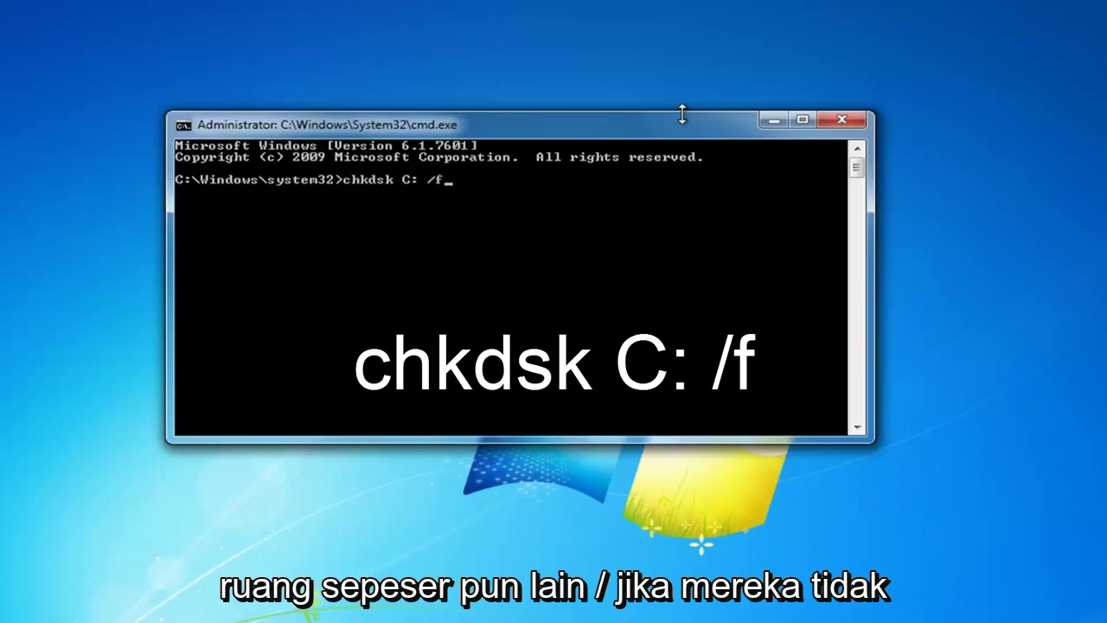
key("Return")
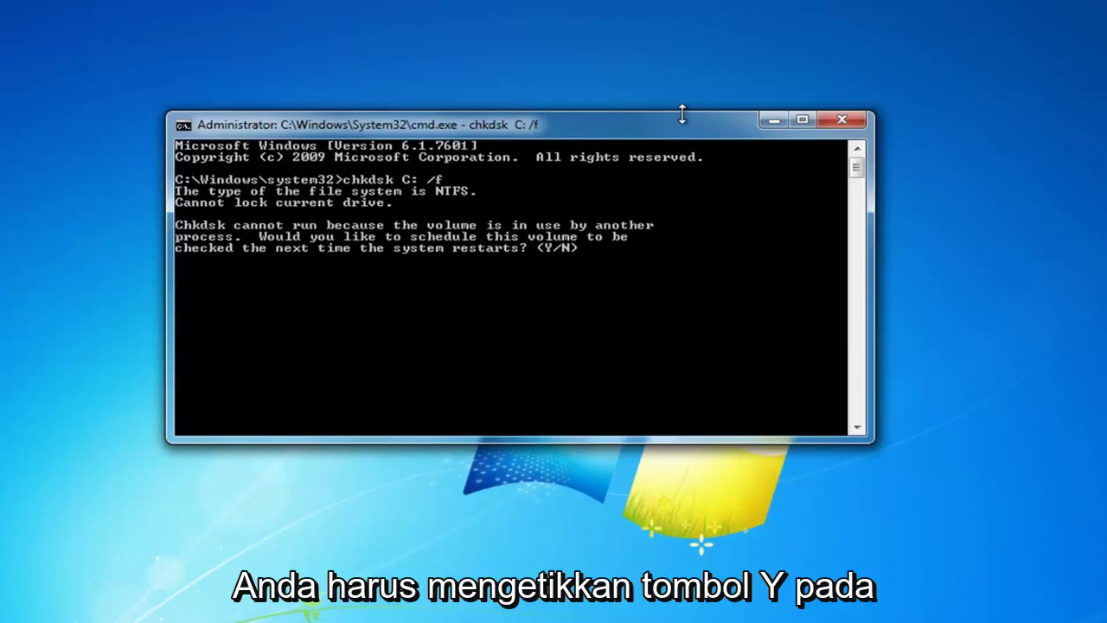
type("y")
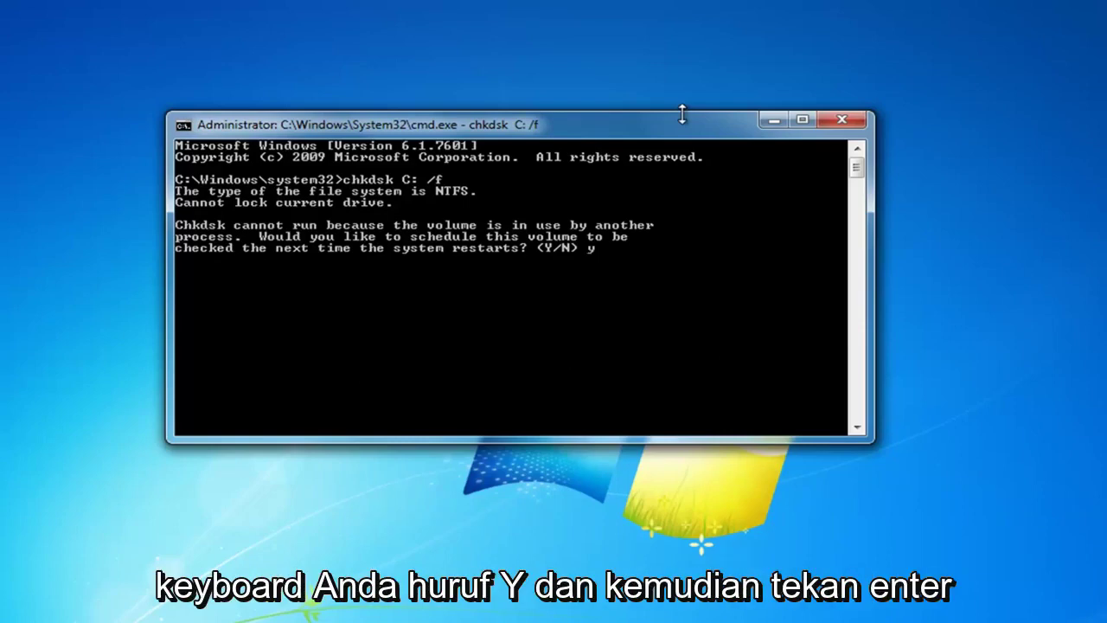
key("Return")
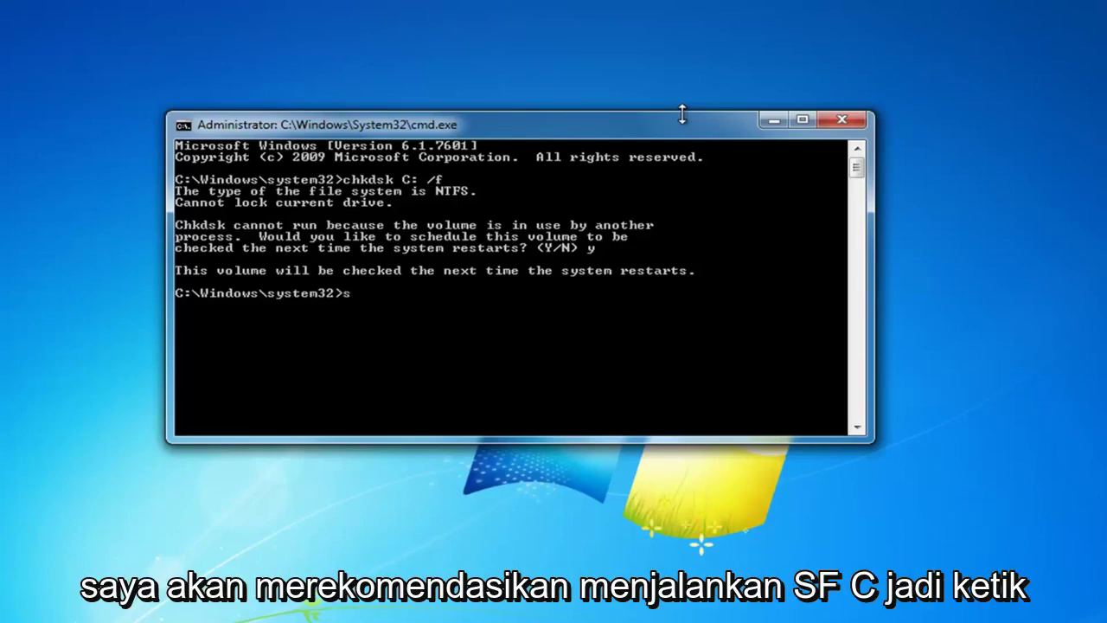
Enter sfc /scannow at the elevated prompt to begin the system file scan.
type("fc")
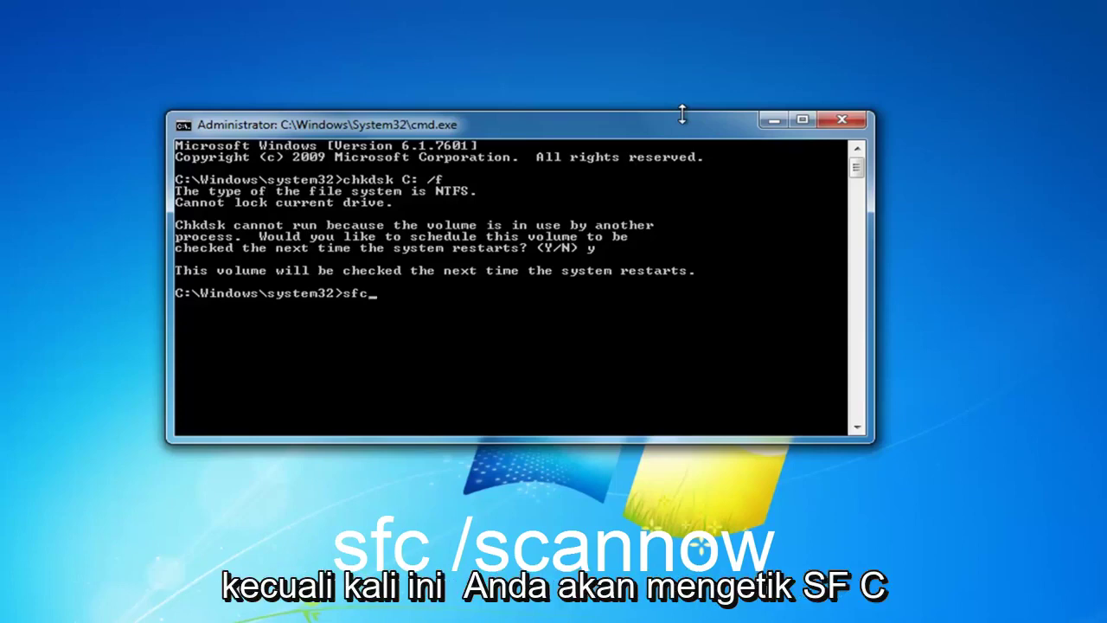
type("/scan")
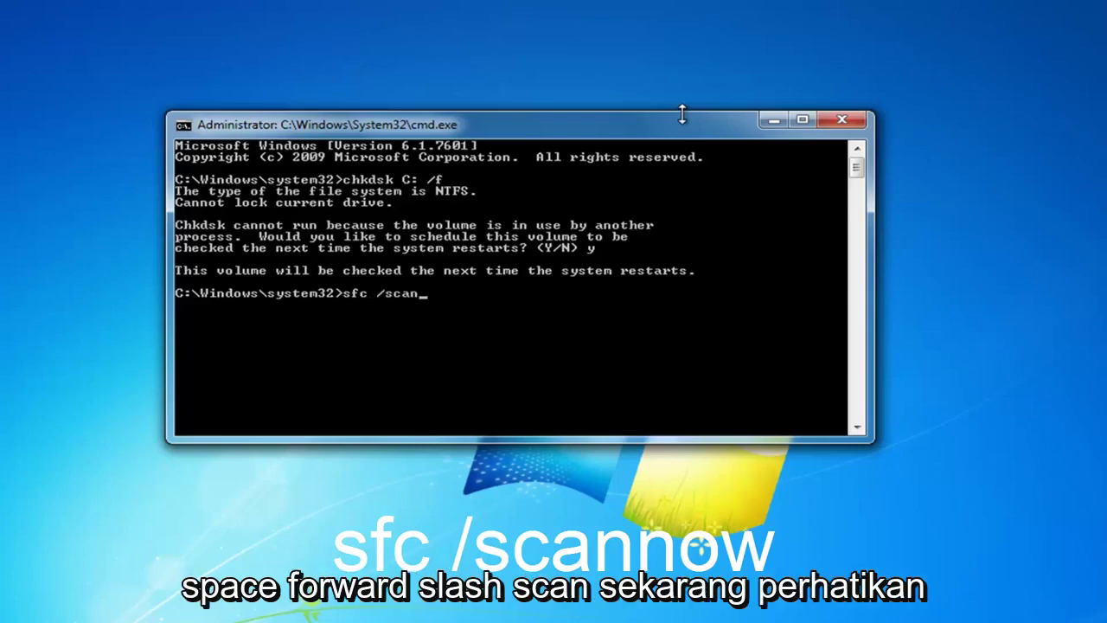
type("now")
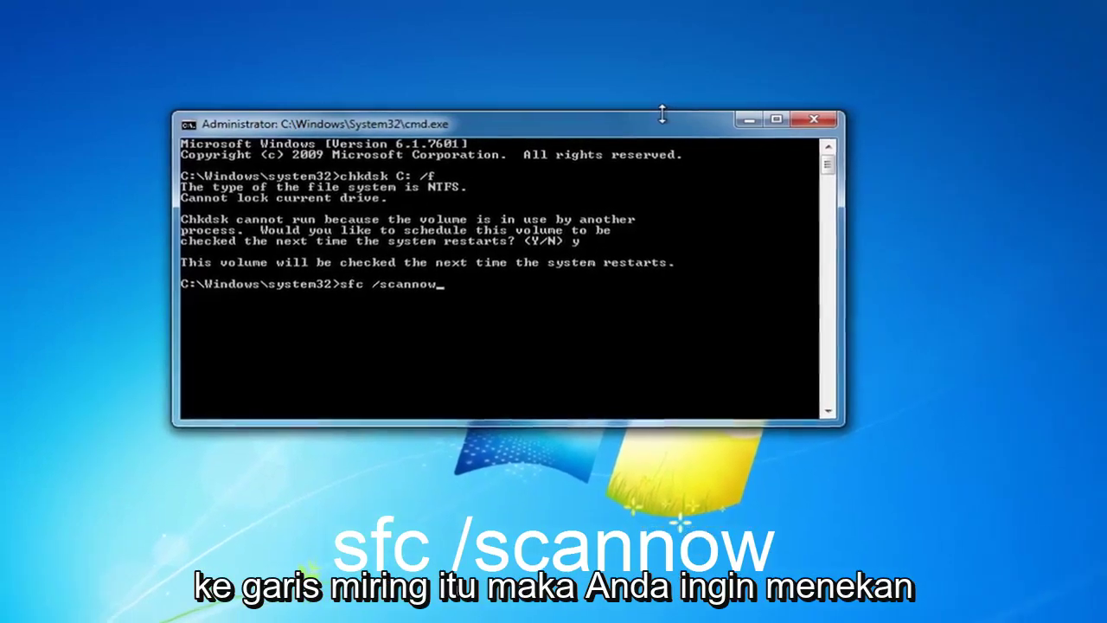
key("Return")
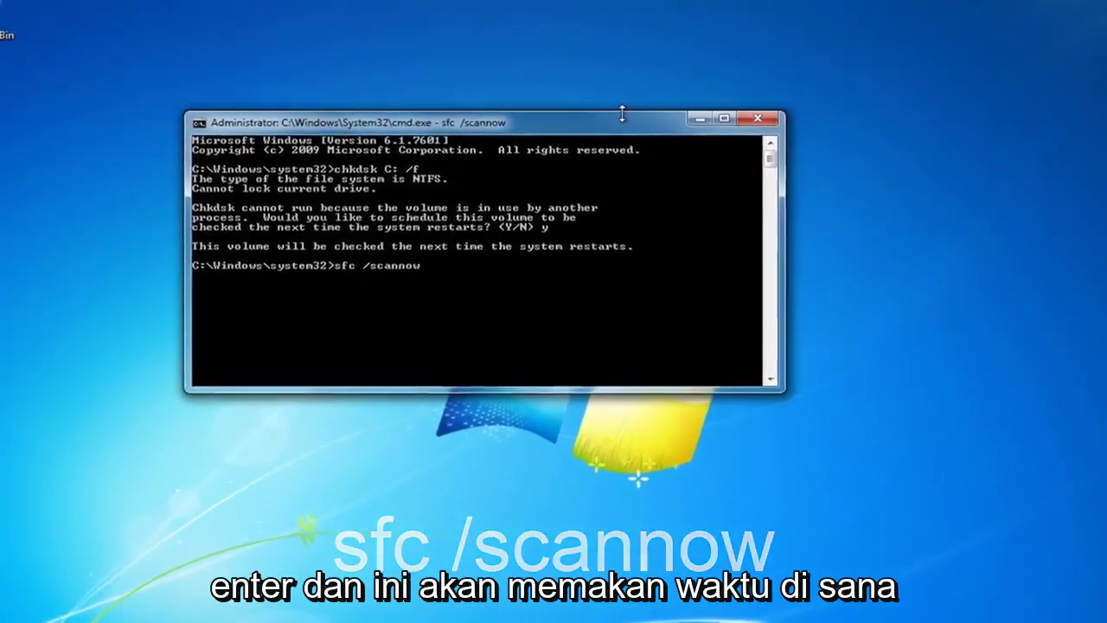